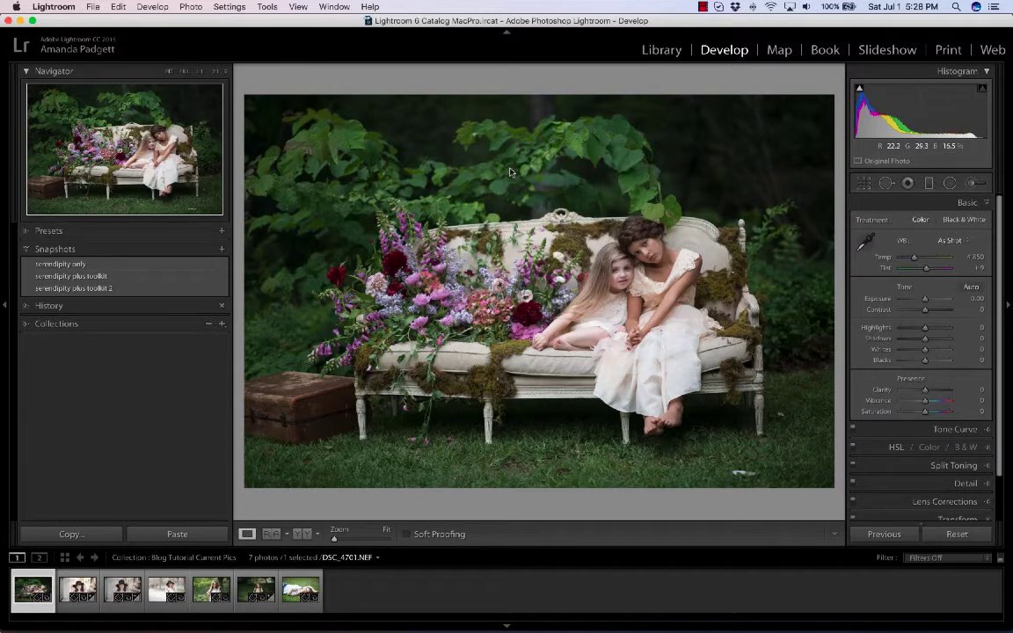
Collapse the Navigator and apply the Pretty FILM Bohemian | Serendipity preset to the sofa photo
click(97, 230)
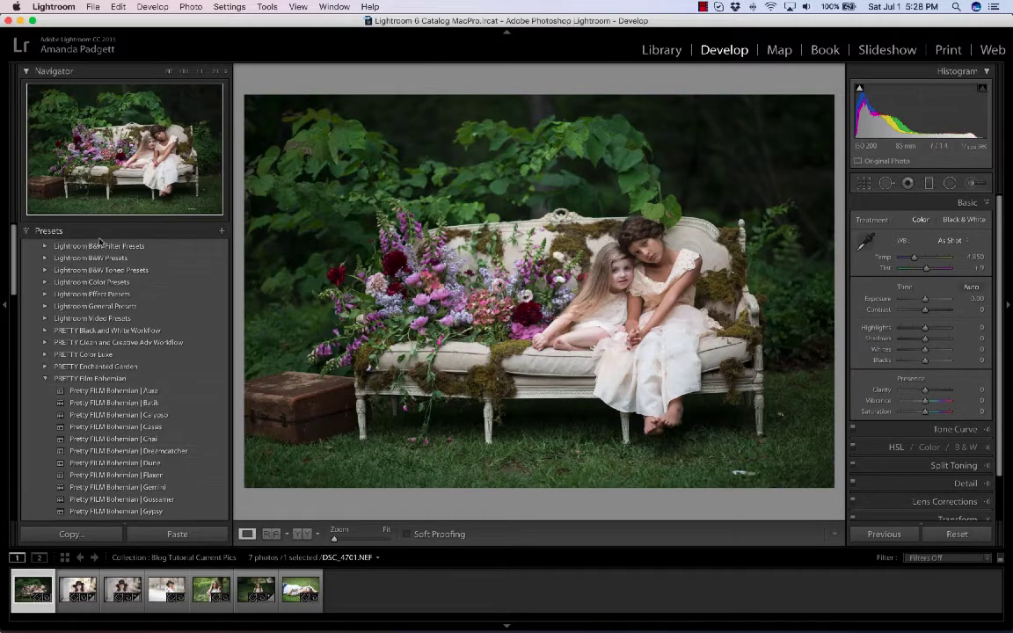
scroll(106, 255, down, 5)
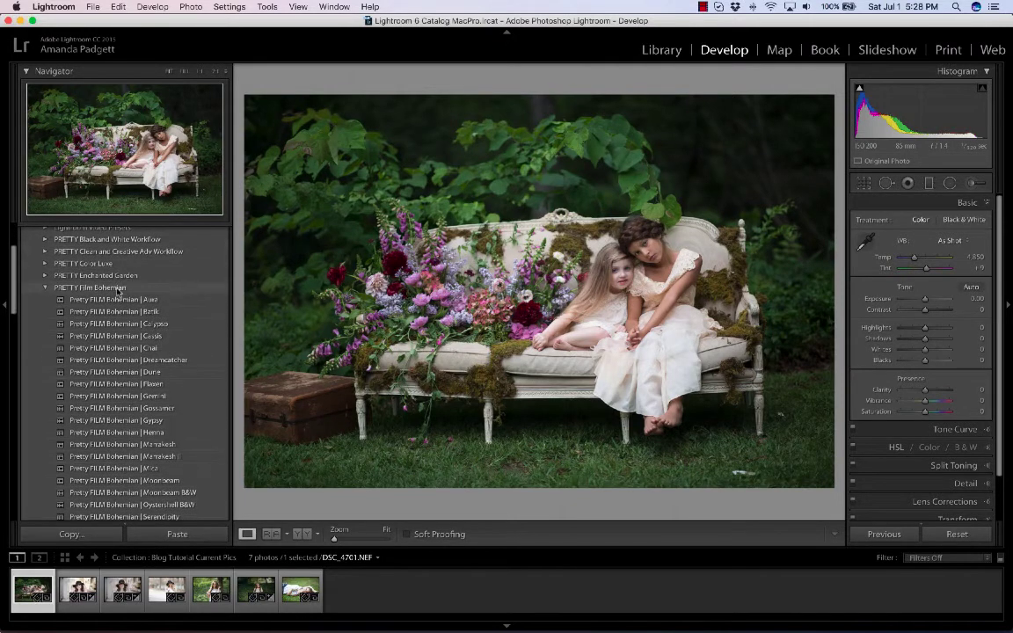
click(42, 71)
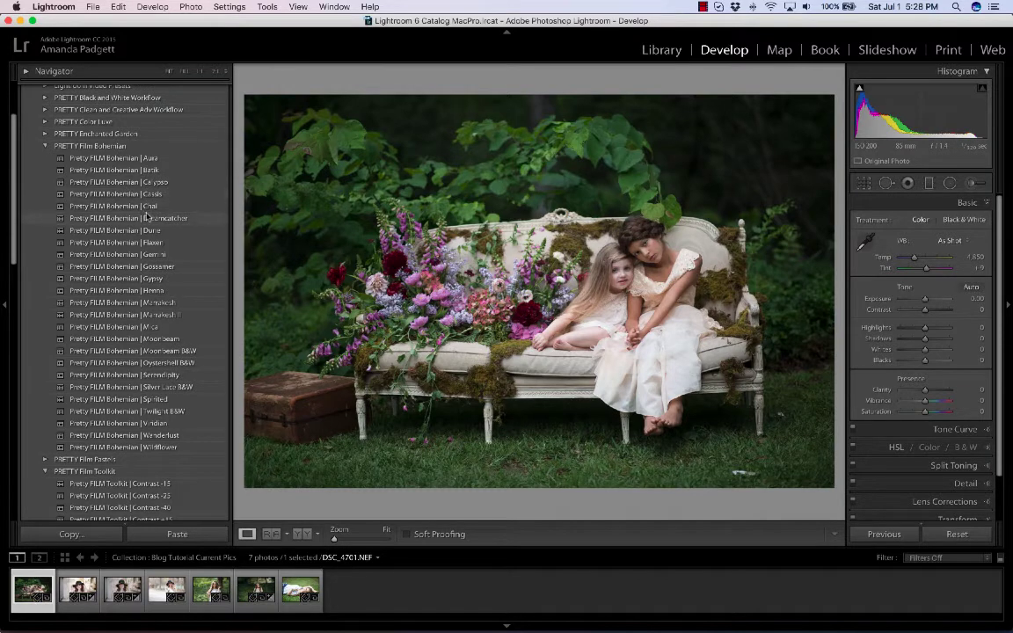
click(165, 376)
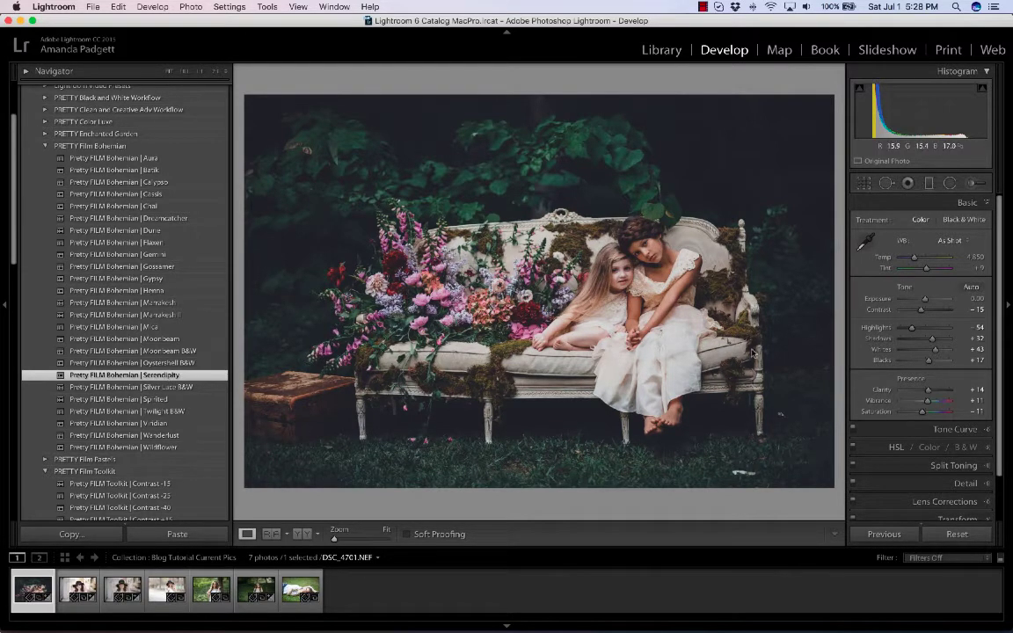
Hide the right panels and apply the PRETTY Film Toolkit Exp +0.25 preset
click(1009, 303)
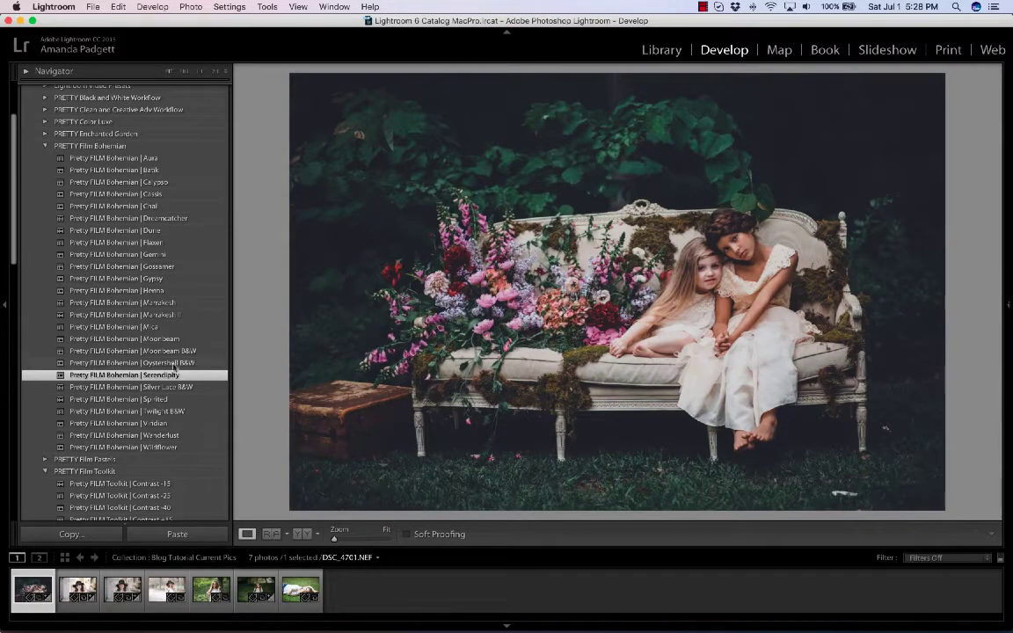
scroll(121, 319, down, 3)
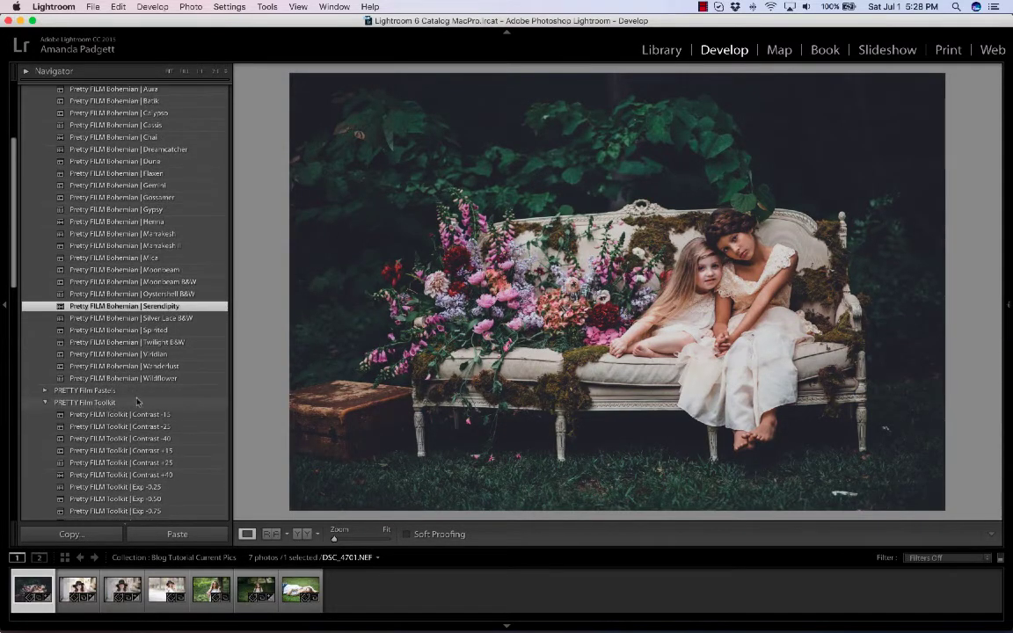
scroll(127, 361, down, 6)
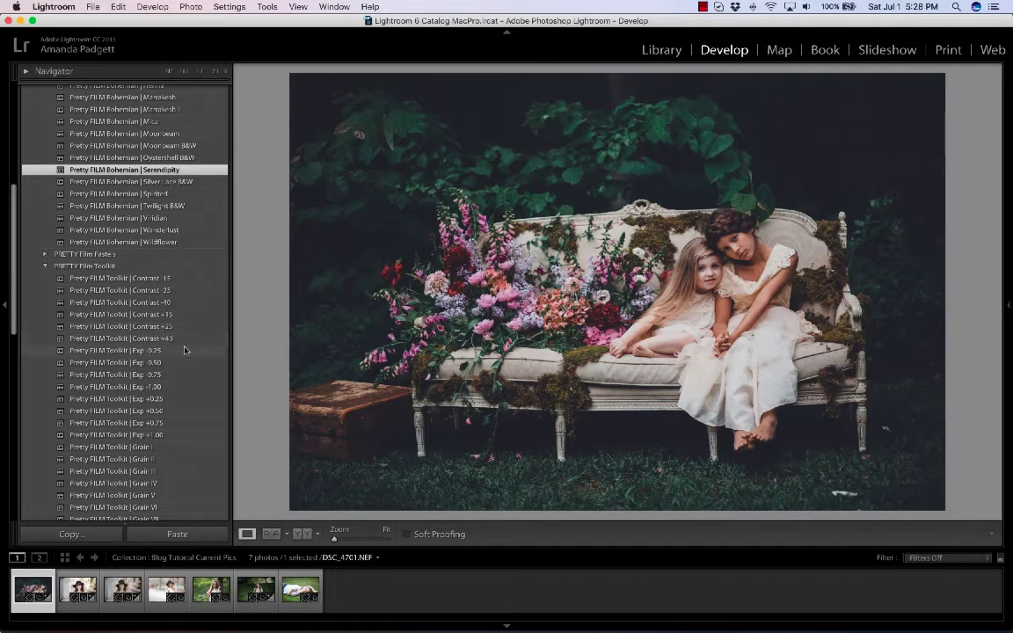
scroll(185, 351, down, 1)
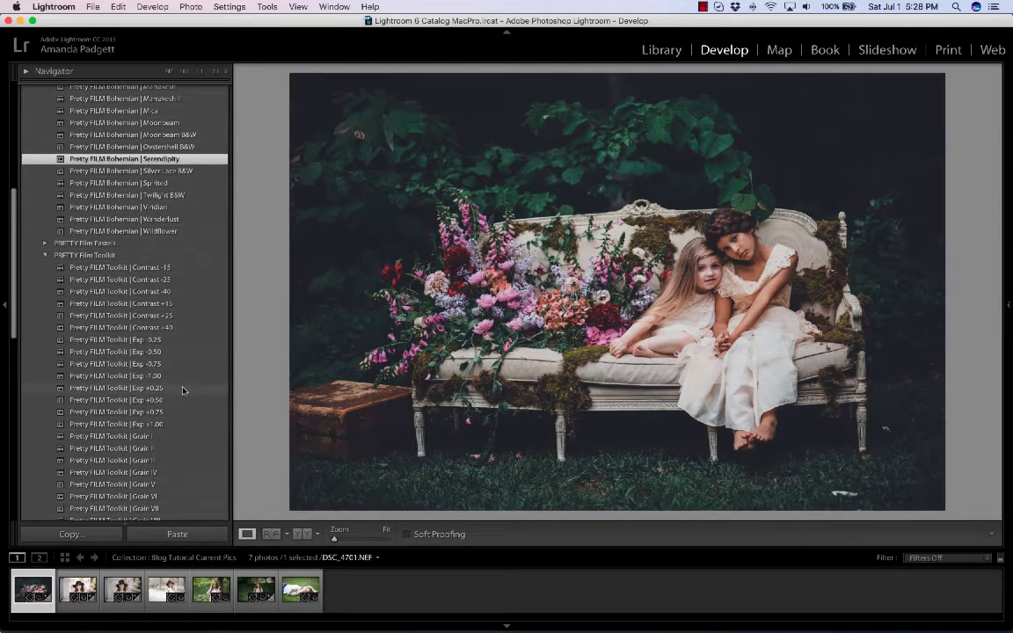
click(183, 390)
Deepen the shadows with the Film Toolkit Tone Shadows Hard preset
scroll(175, 364, down, 3)
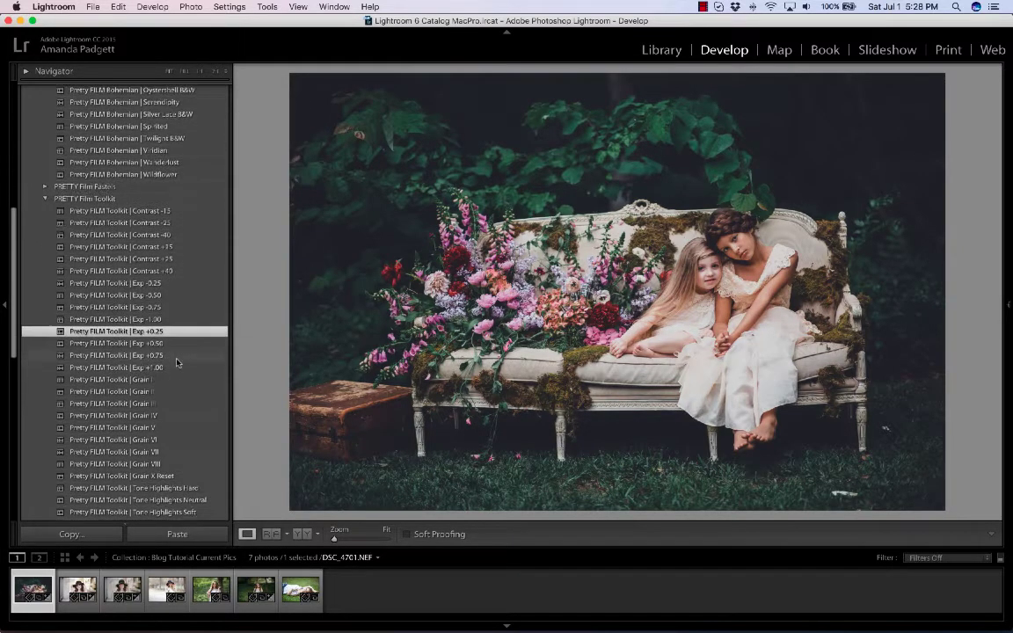
scroll(176, 362, down, 8)
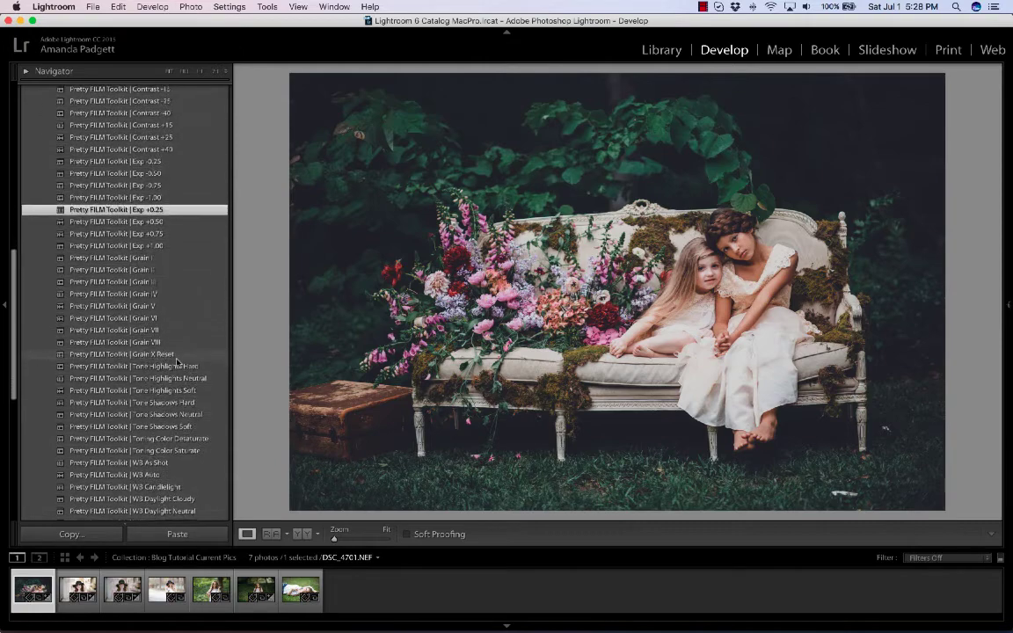
scroll(189, 356, down, 4)
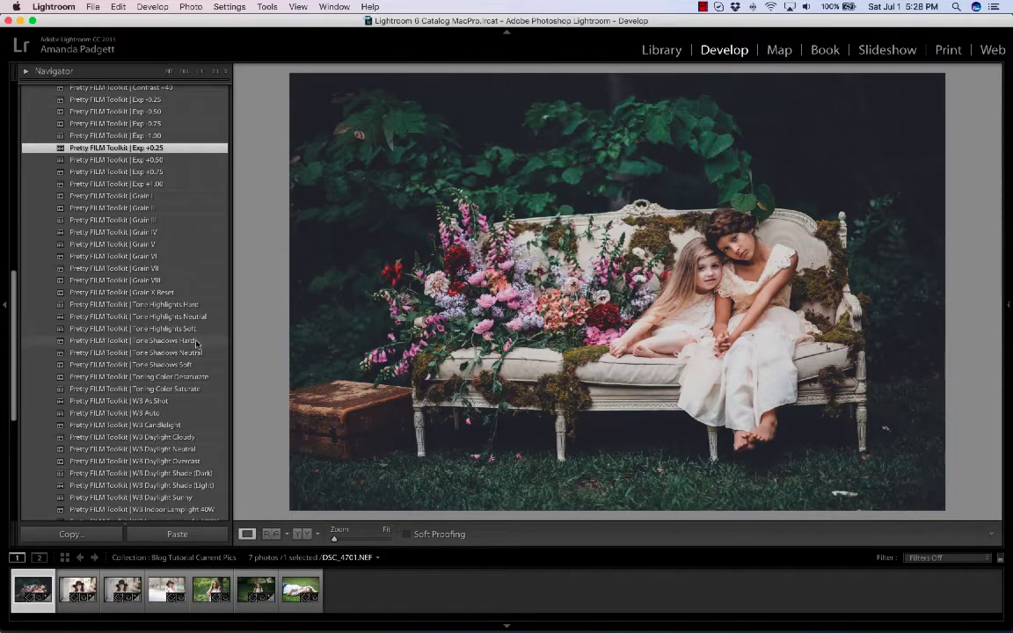
click(197, 342)
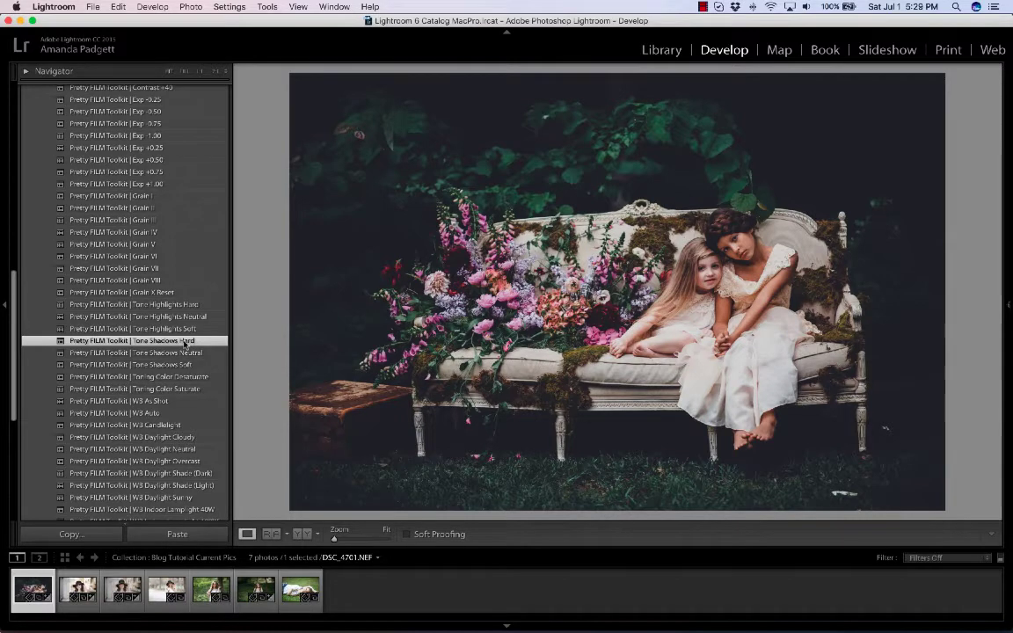
scroll(185, 343, up, 2)
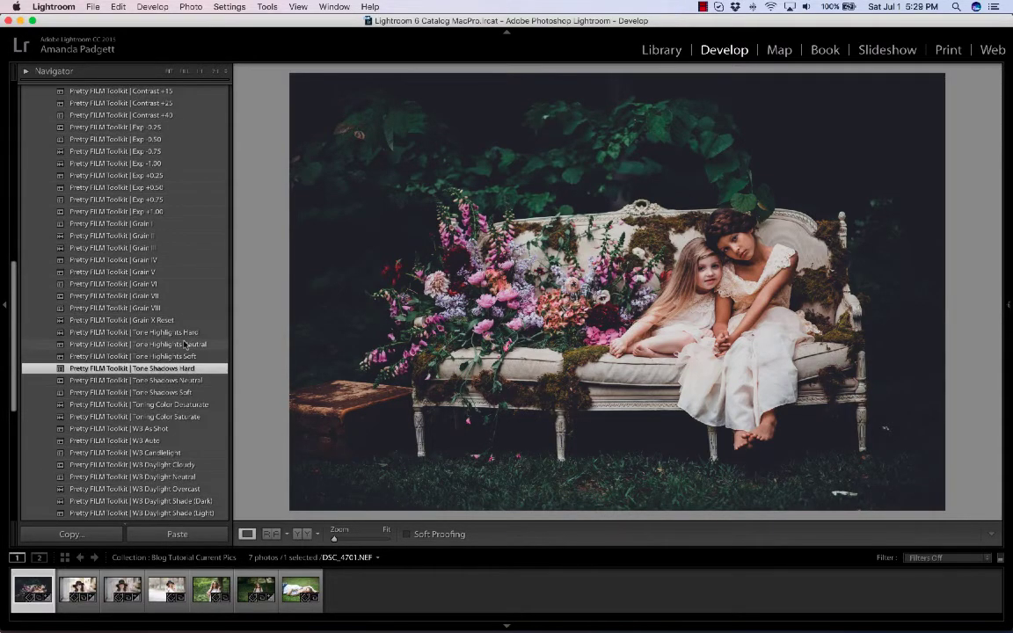
scroll(185, 344, up, 8)
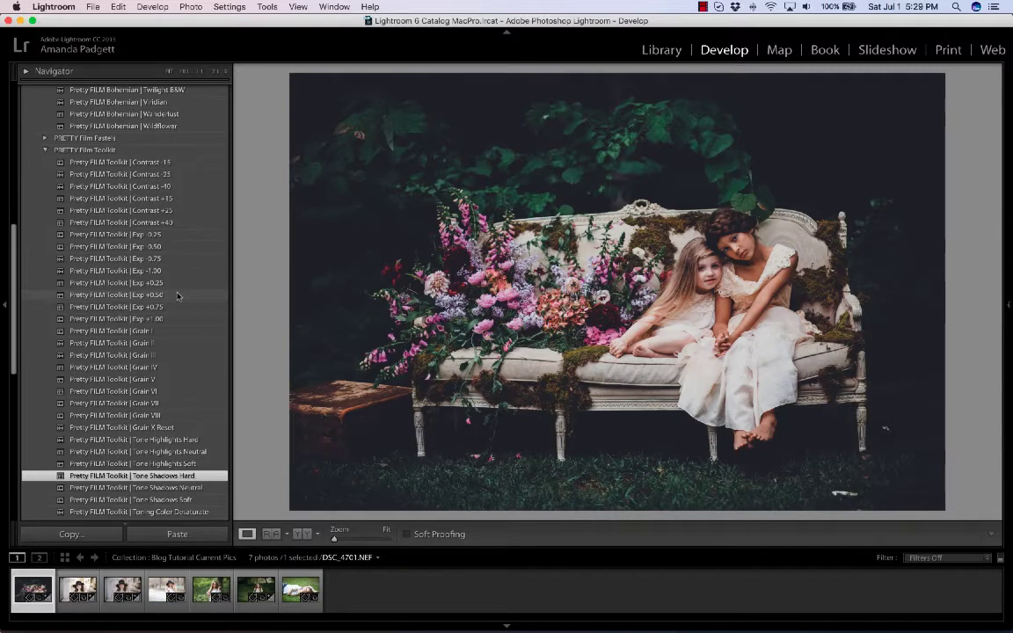
Create a new snapshot named 'seredipity plus toolkit 3'
key(super+n)
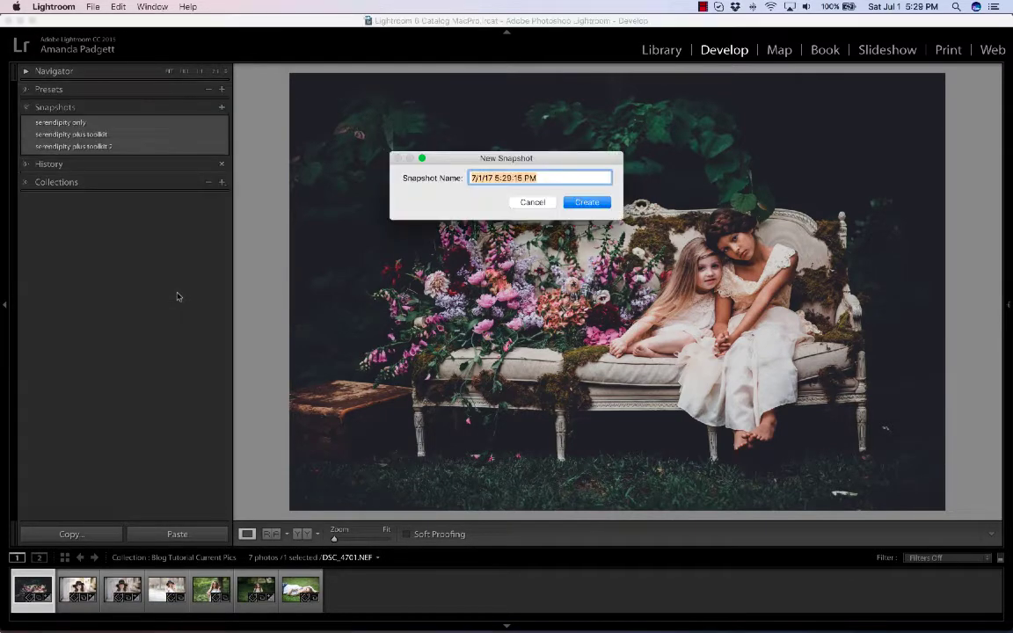
text(seredipity)
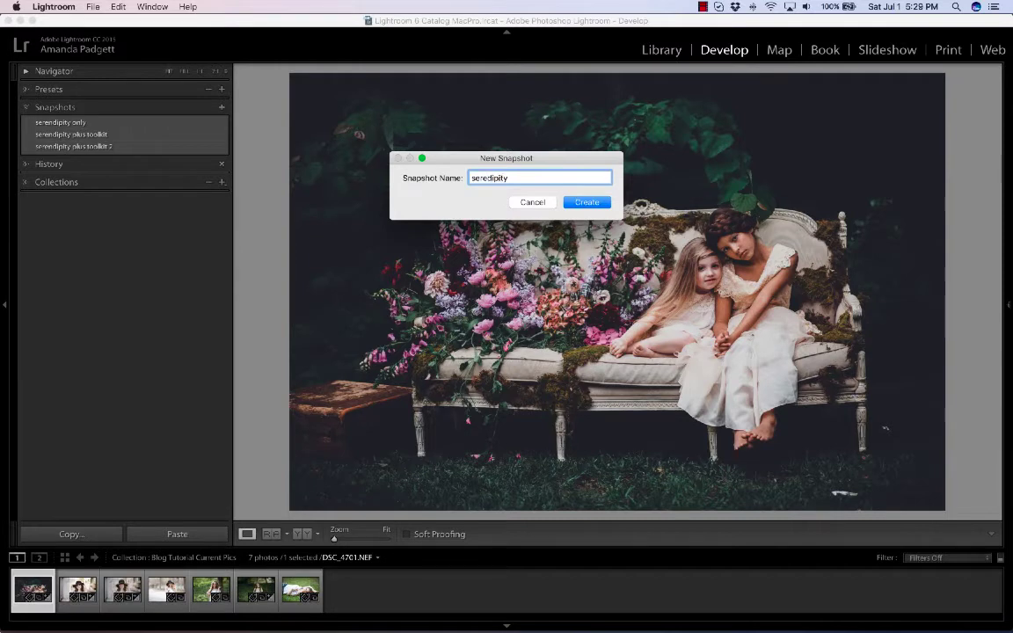
text( plus toolkit 3)
key(Return)
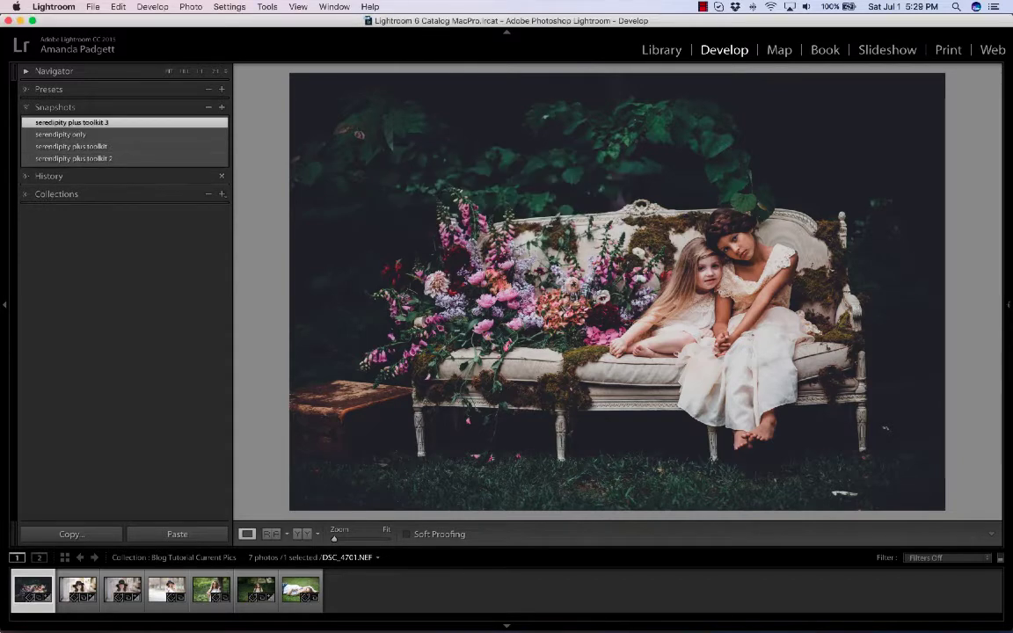
Compare the serendipity only, plus toolkit, and plus toolkit 2 snapshots with the new one
click(104, 136)
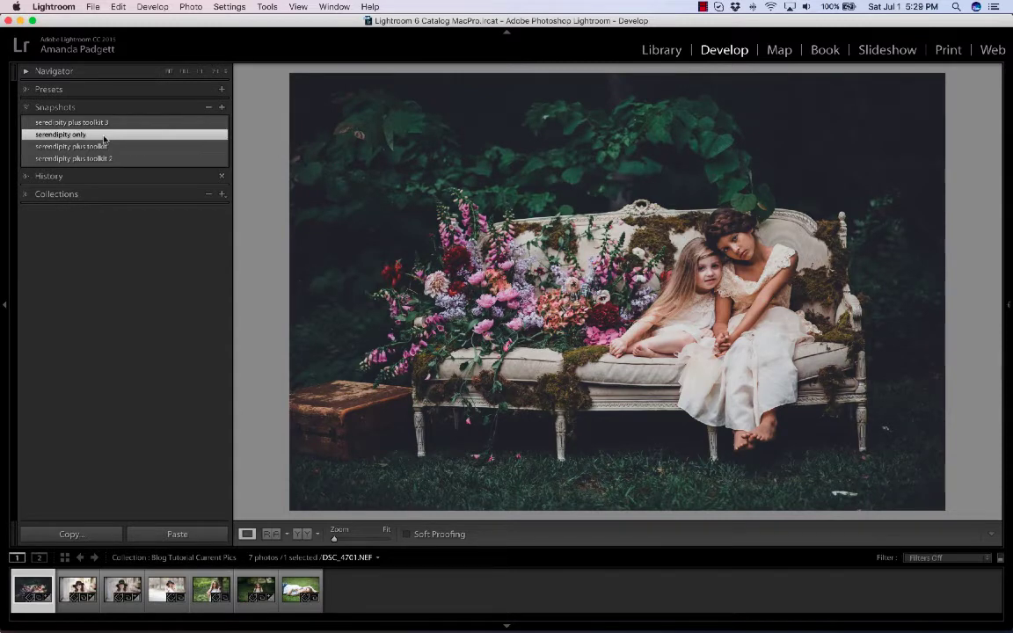
click(108, 125)
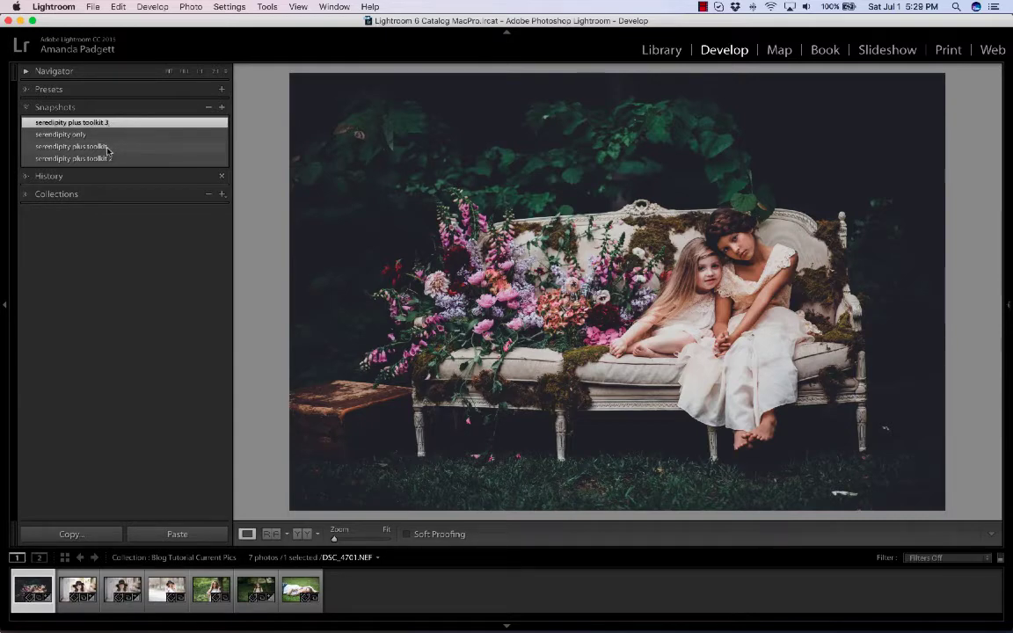
click(108, 146)
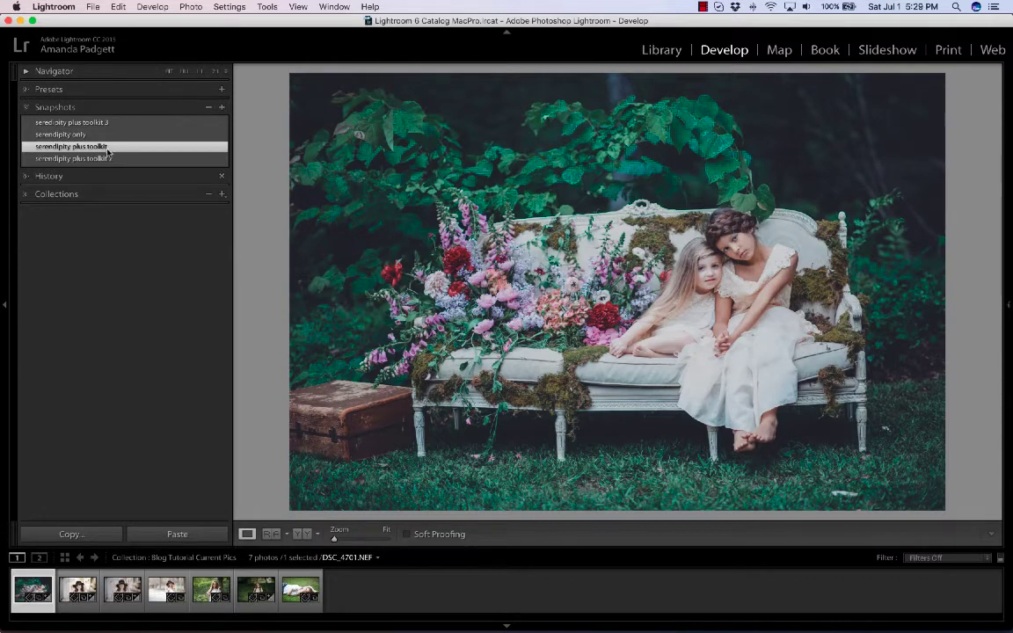
click(119, 159)
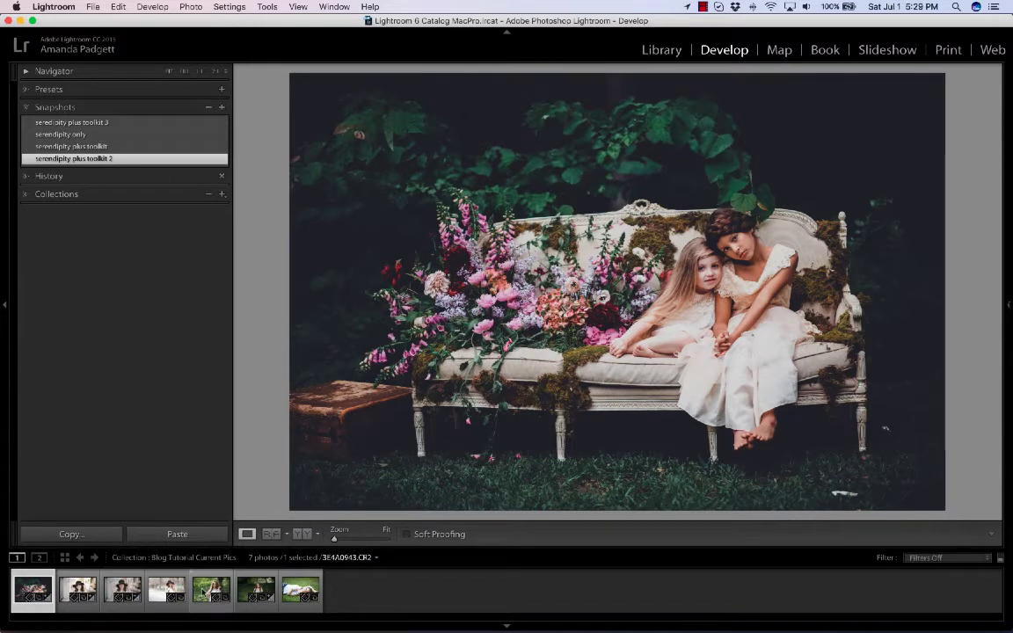
Switch to portrait 3E4A0943.CR2 and apply the Pretty FILM Bohemian | Dreamcatcher preset
click(207, 587)
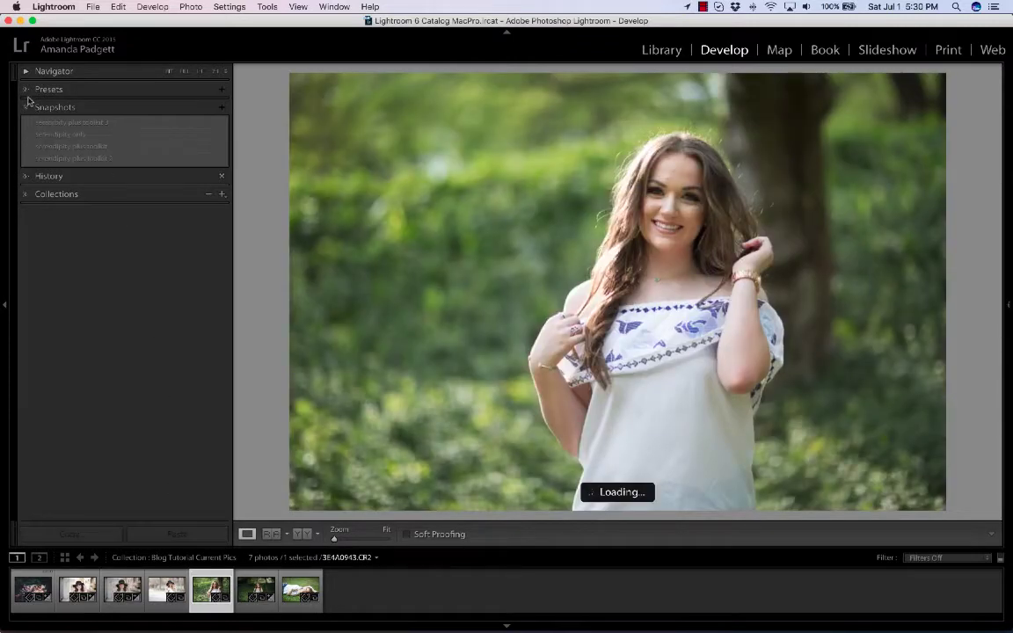
click(27, 90)
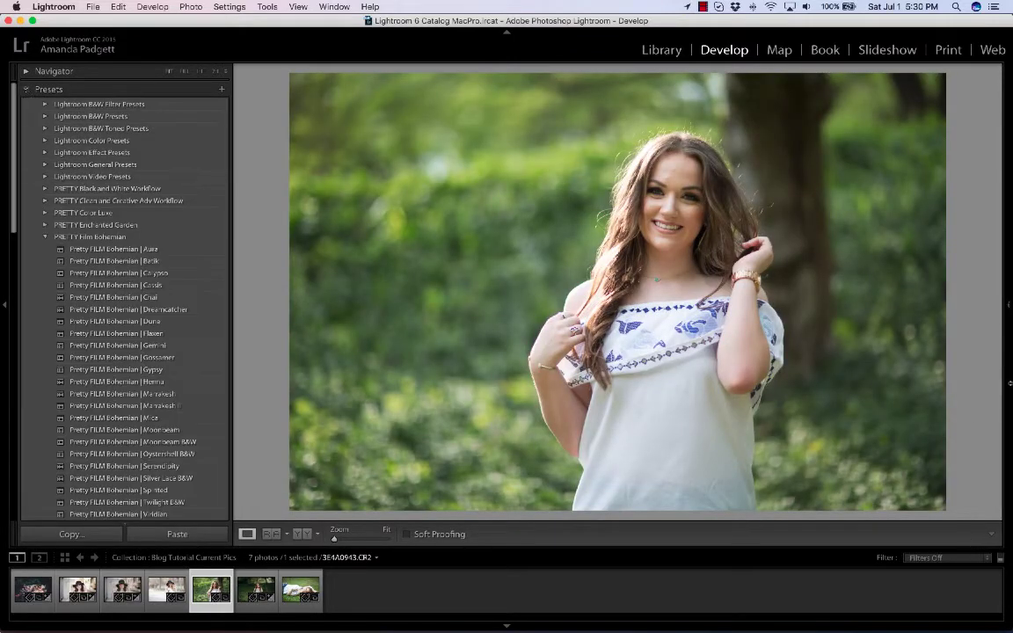
mouse_move(1010, 307)
click(152, 309)
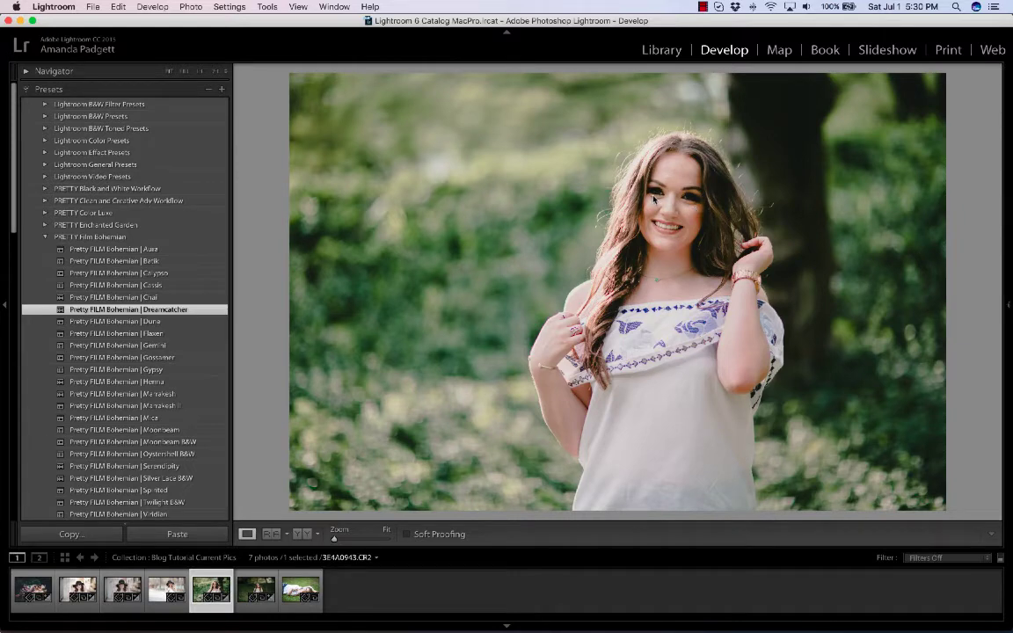
Try the Contrast -15 and Contrast -25 presets, then undo both
scroll(125, 319, down, 10)
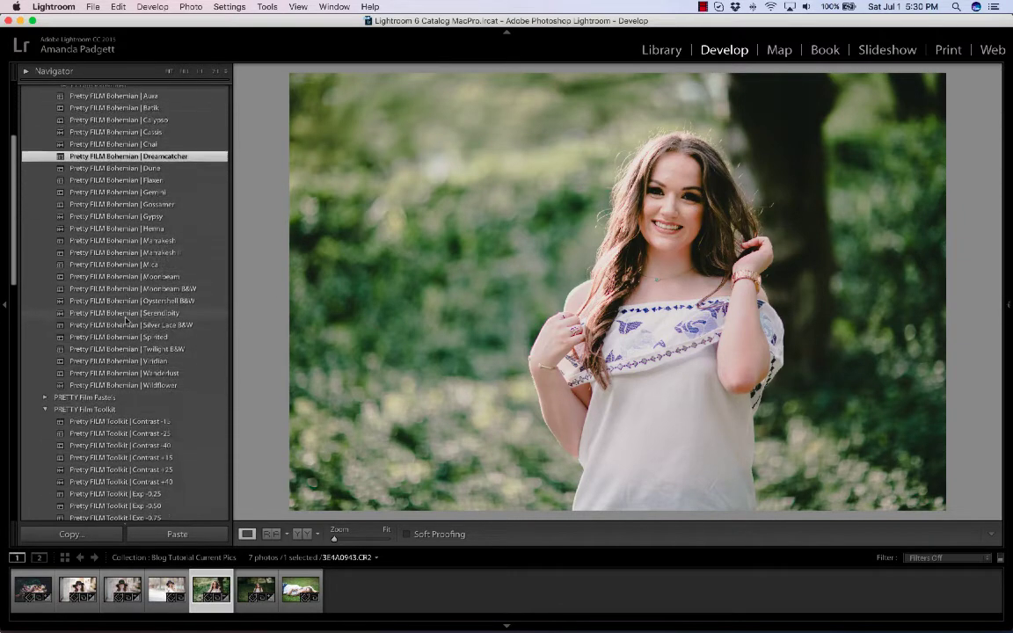
scroll(126, 319, down, 1)
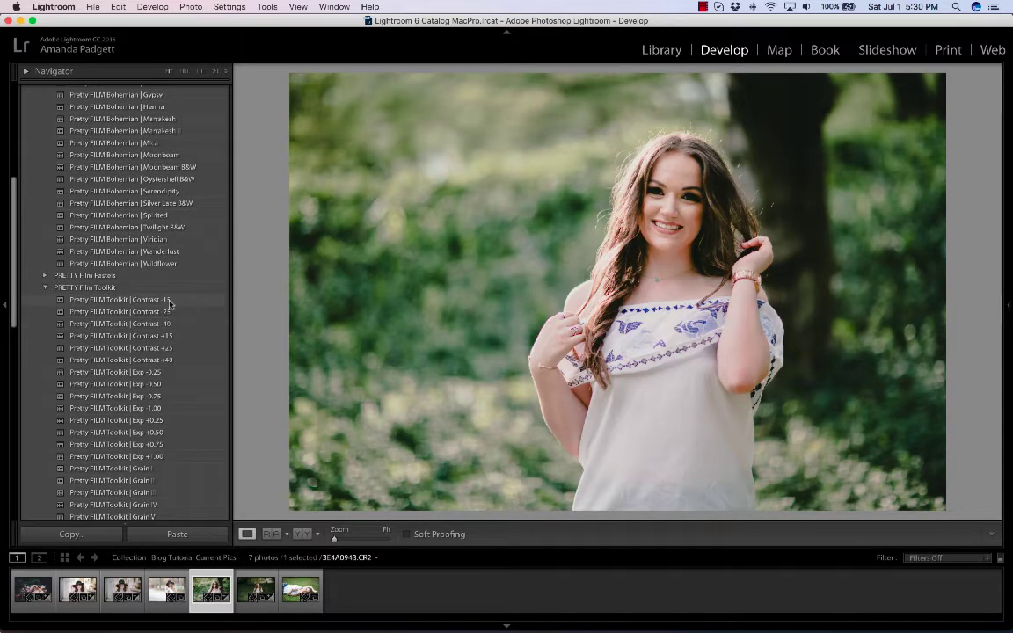
click(169, 300)
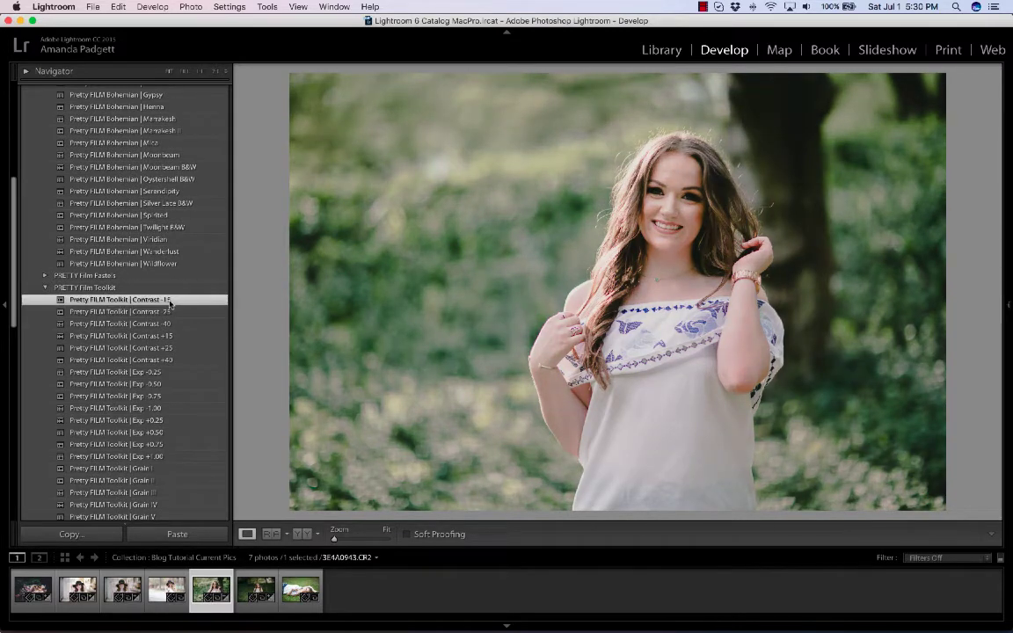
click(182, 313)
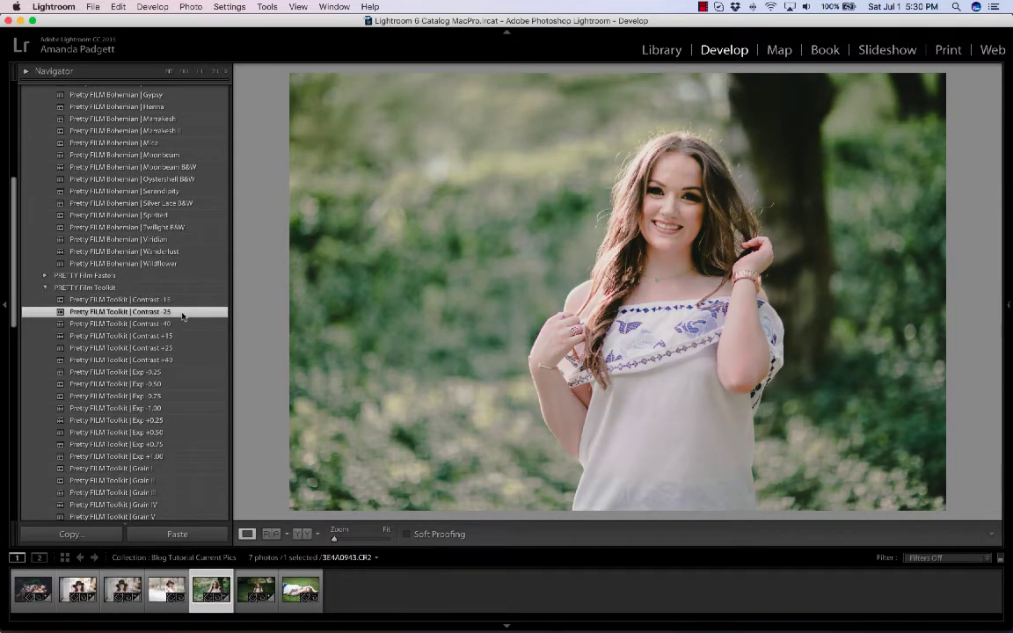
key(super+z)
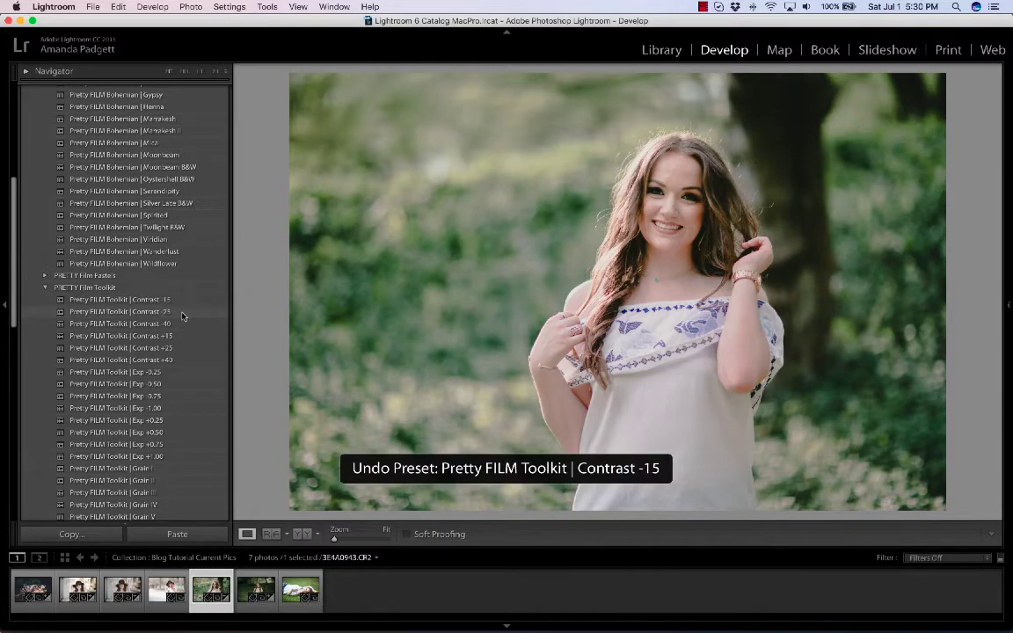
key(super+z)
Apply the Film Toolkit Tone Shadows Neutral preset to the portrait
scroll(183, 316, down, 1)
scroll(183, 316, down, 1)
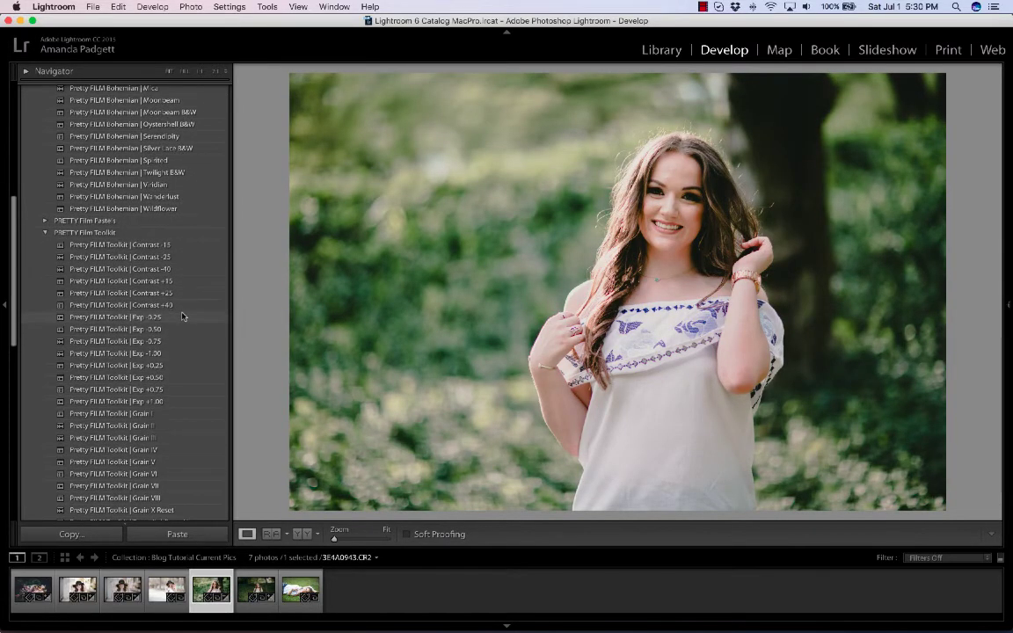
scroll(183, 316, down, 3)
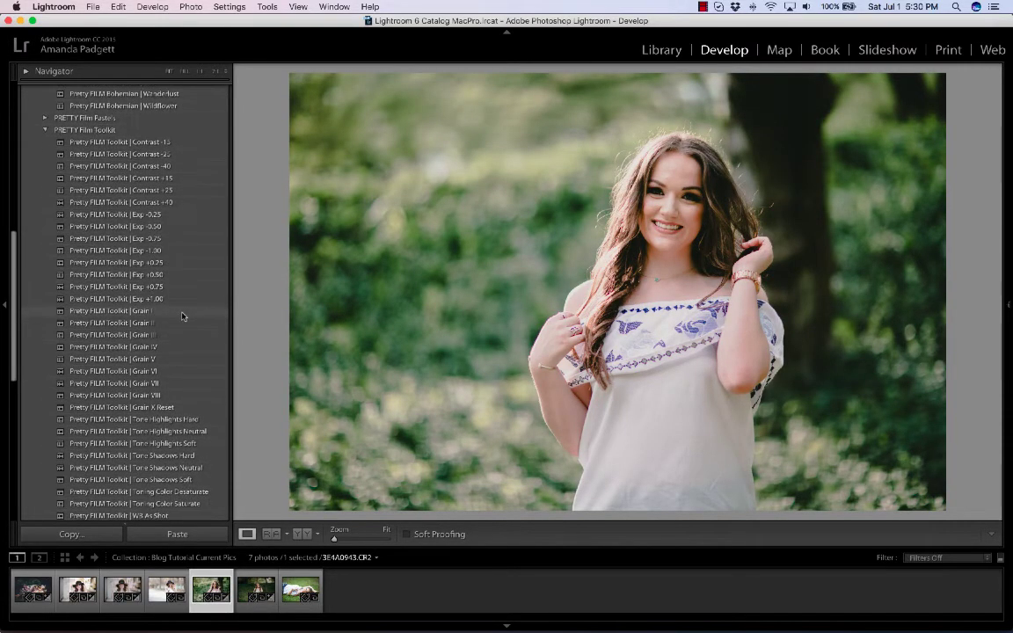
scroll(183, 316, down, 3)
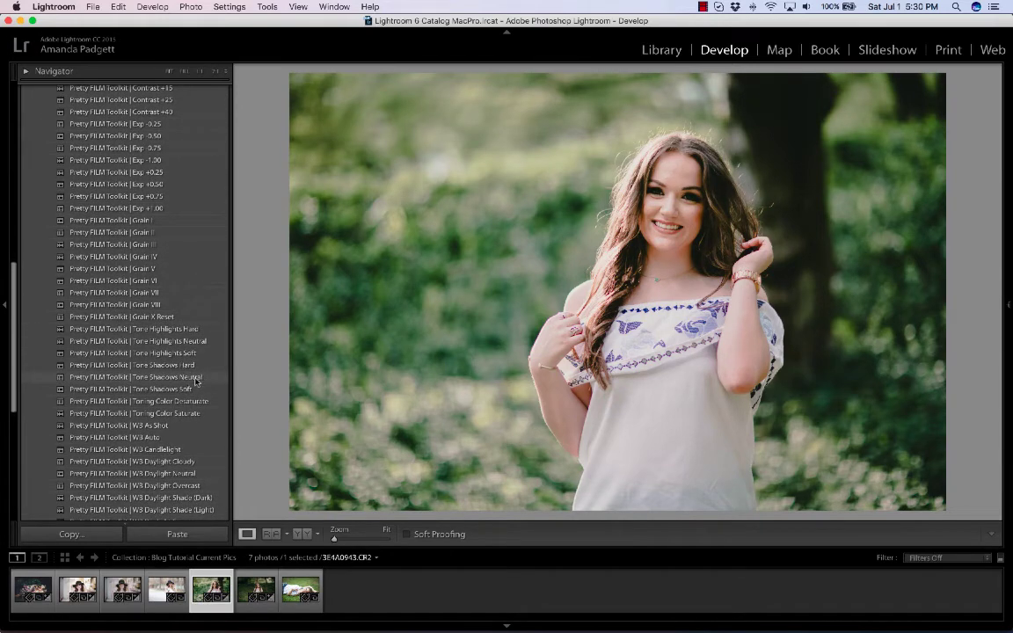
click(197, 378)
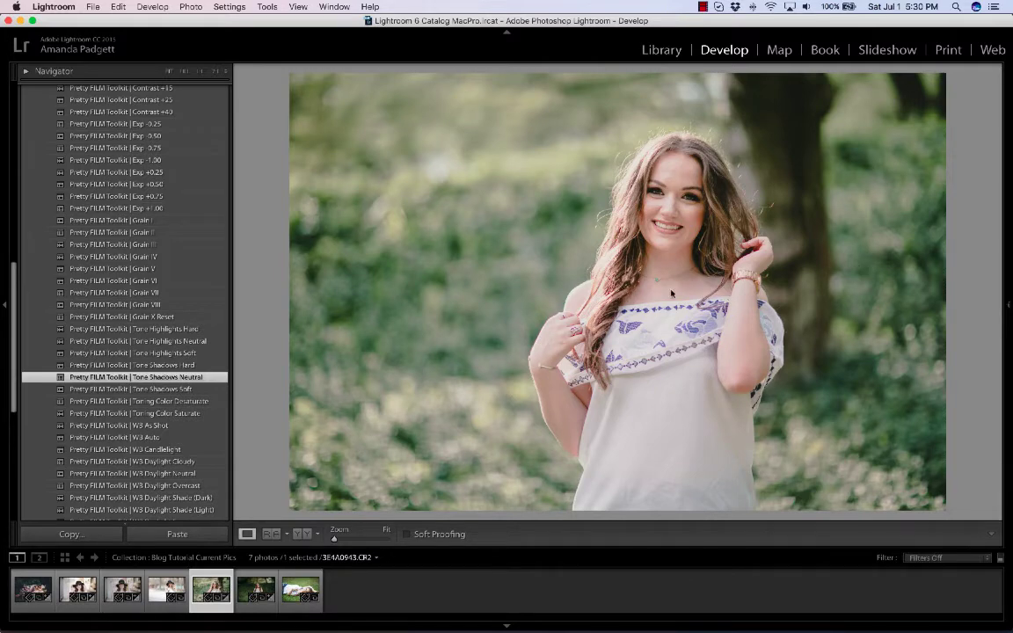
Darken the portrait slightly with the Film Toolkit Exp -0.25 preset
scroll(163, 329, up, 5)
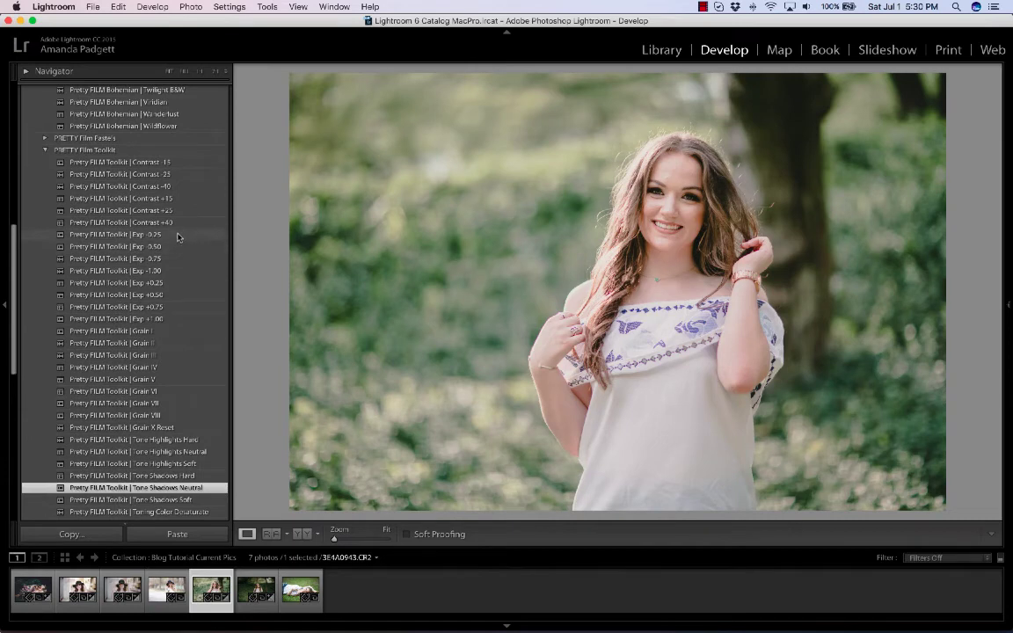
click(178, 235)
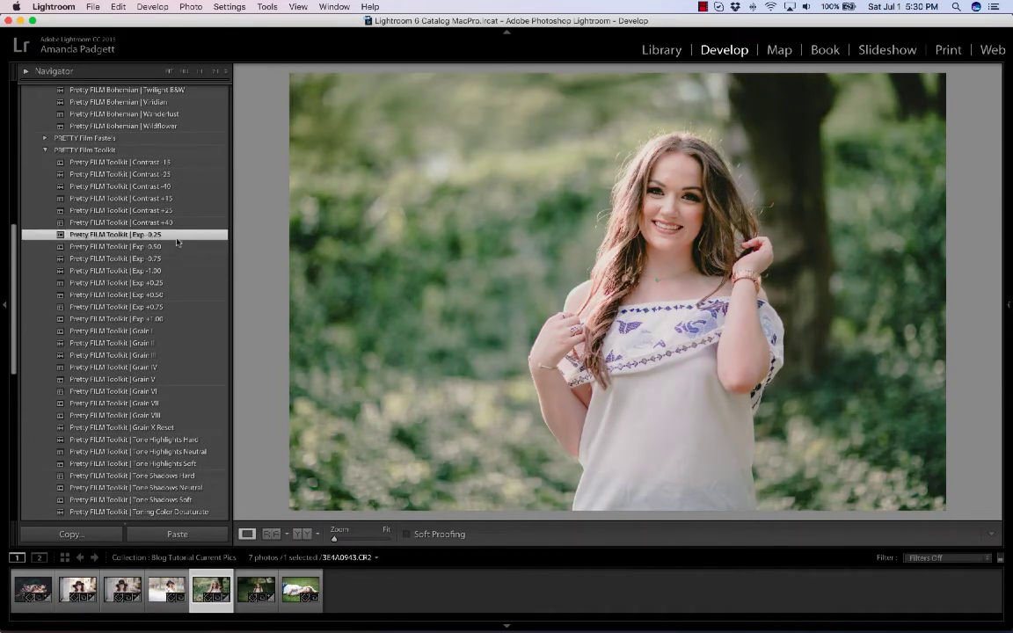
scroll(177, 245, down, 8)
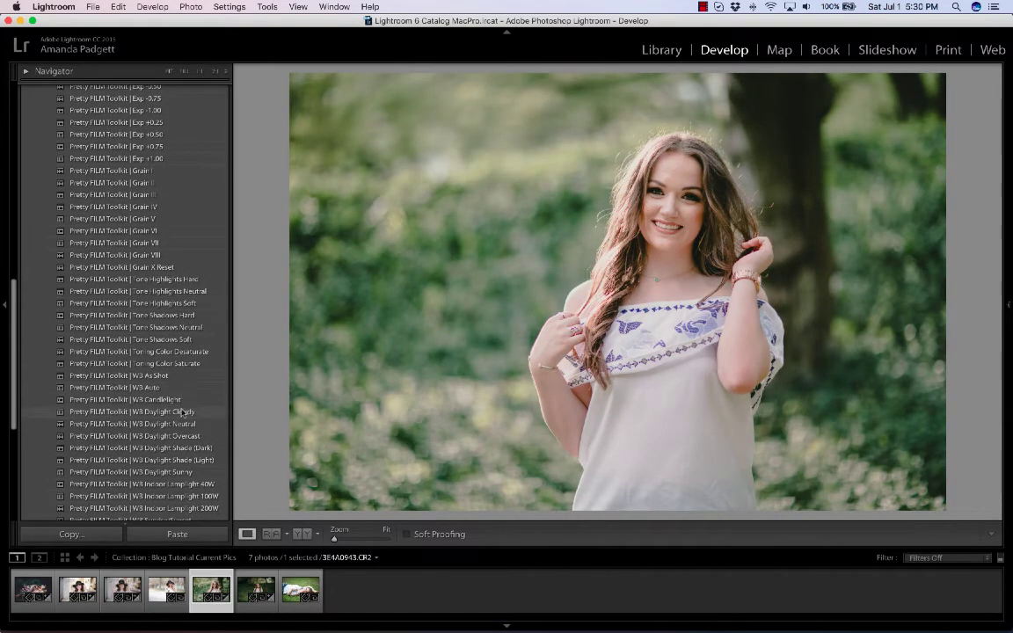
click(13, 303)
scroll(14, 274, up, 10)
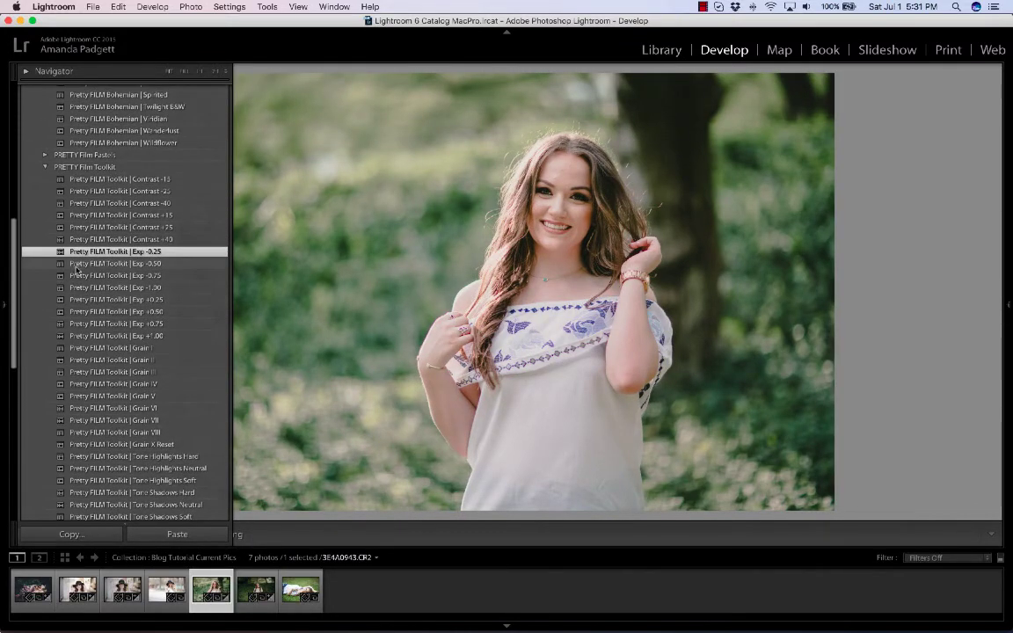
scroll(71, 243, up, 2)
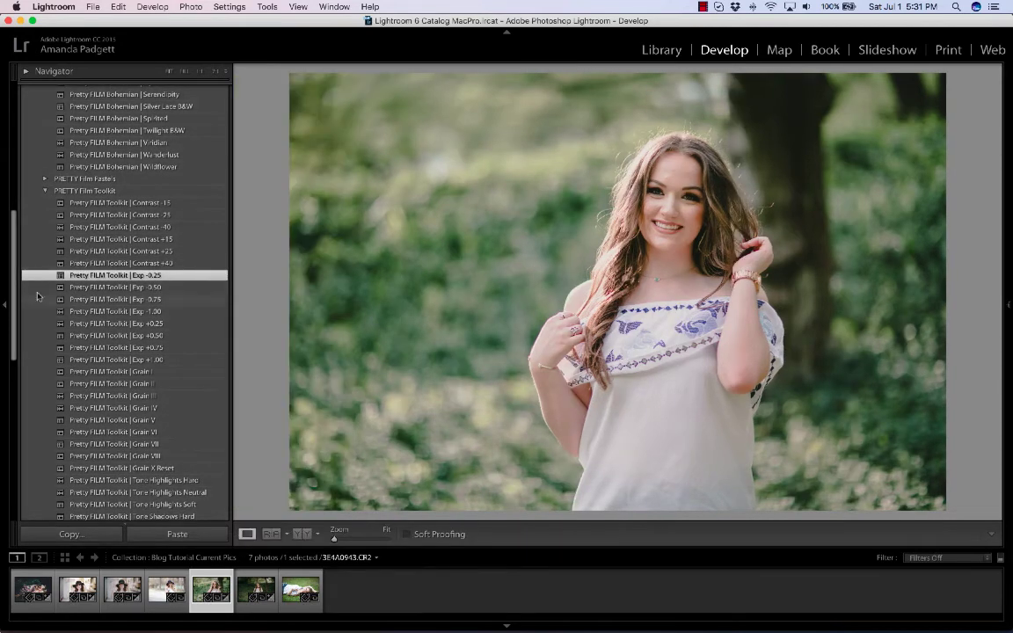
scroll(41, 294, down, 10)
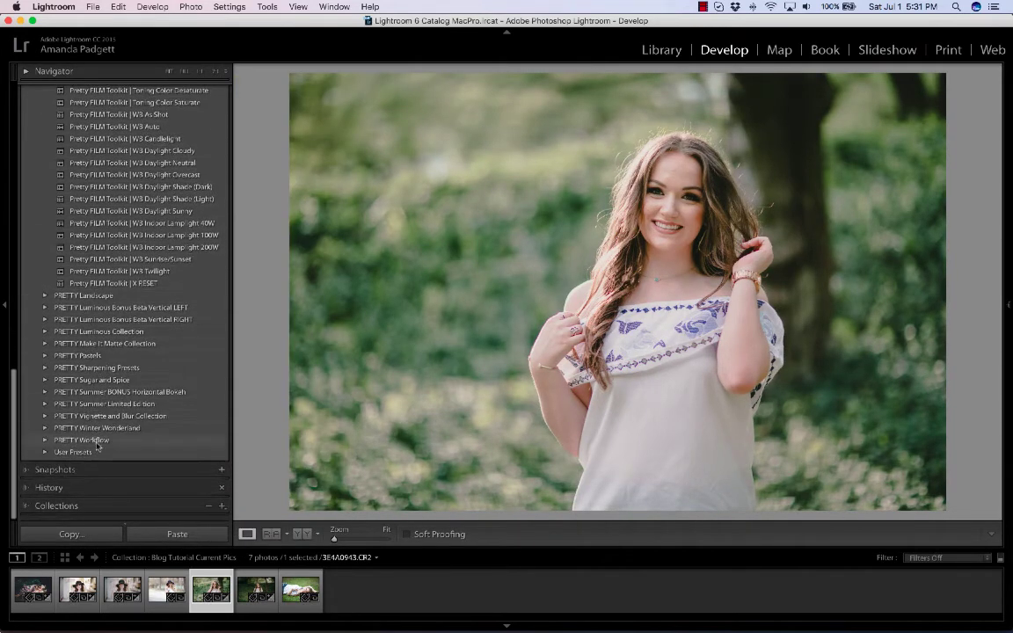
Expand Snapshots and view 'dreamcatcher alone', then 'dreamcatcher plus toolkit'
click(88, 464)
click(105, 123)
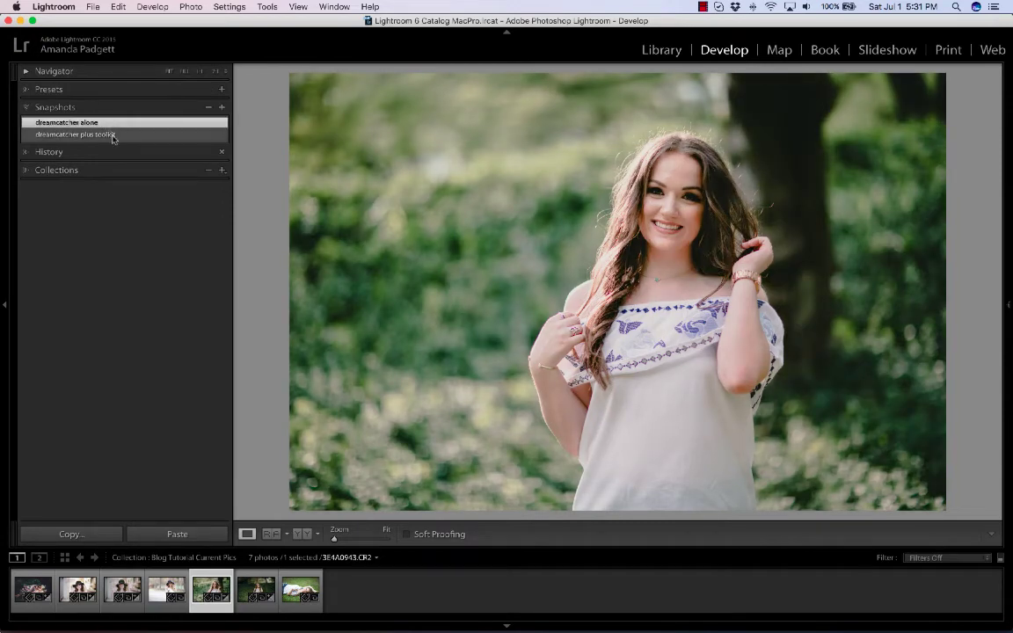
click(111, 135)
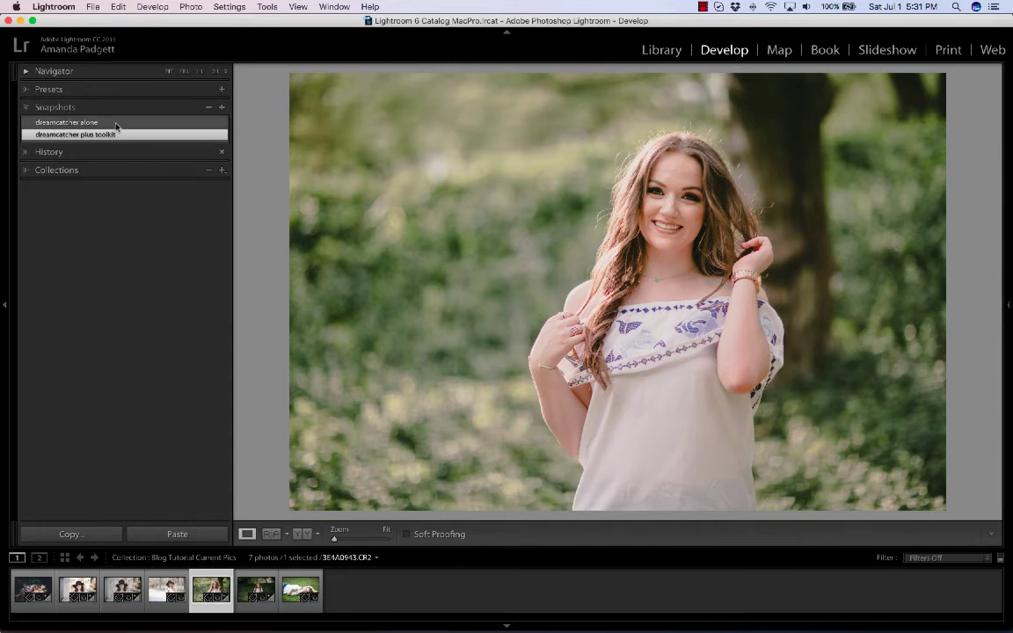
Revert to the 'dreamcatcher alone' snapshot and apply the Film Toolkit Tone Shadows Neutral preset
click(115, 124)
click(44, 87)
scroll(105, 239, down, 10)
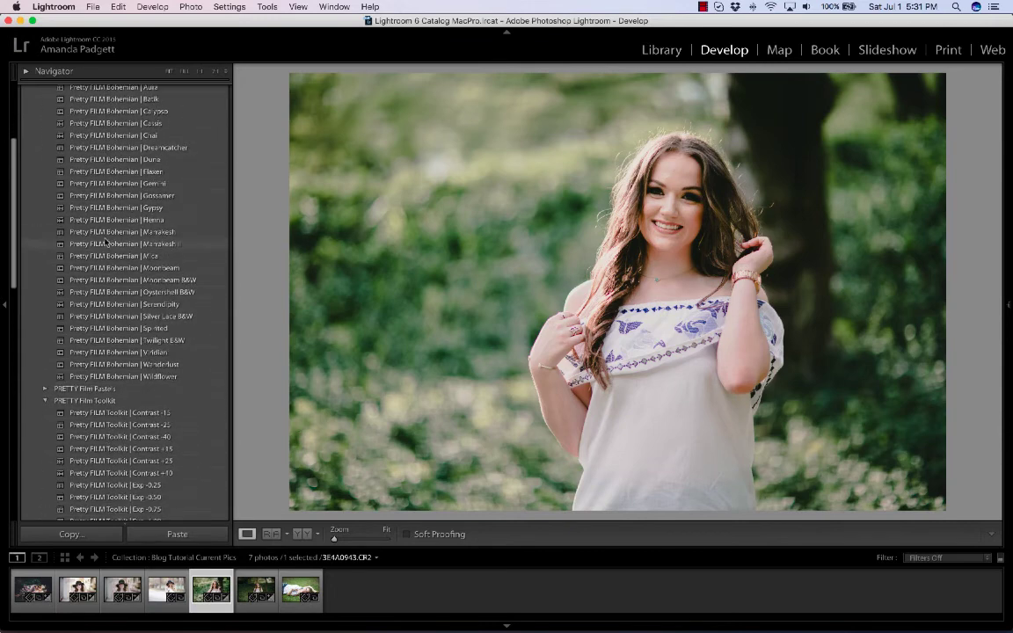
scroll(106, 239, down, 4)
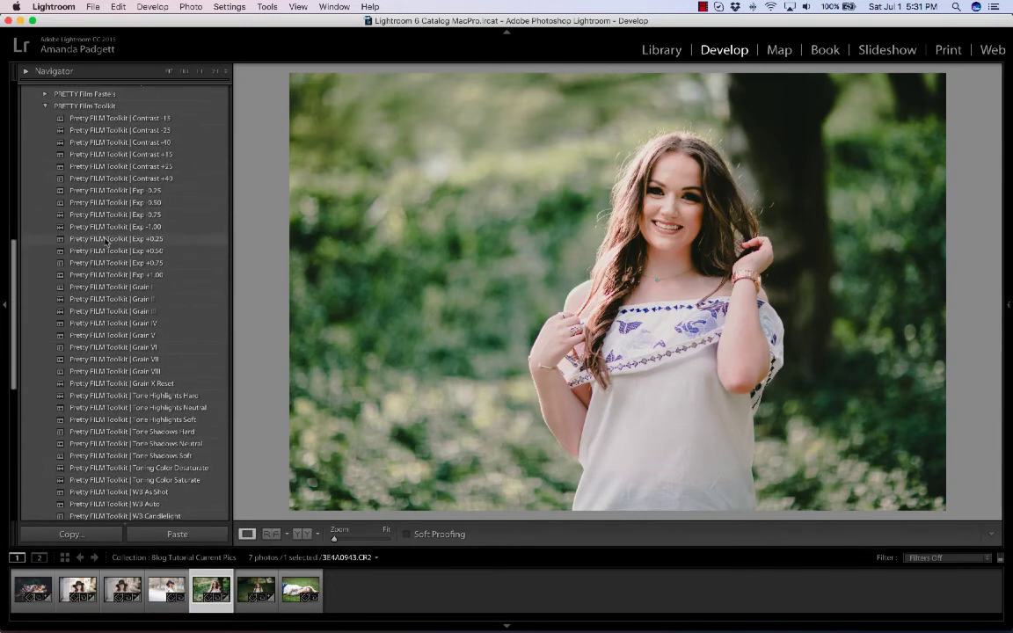
scroll(159, 358, down, 1)
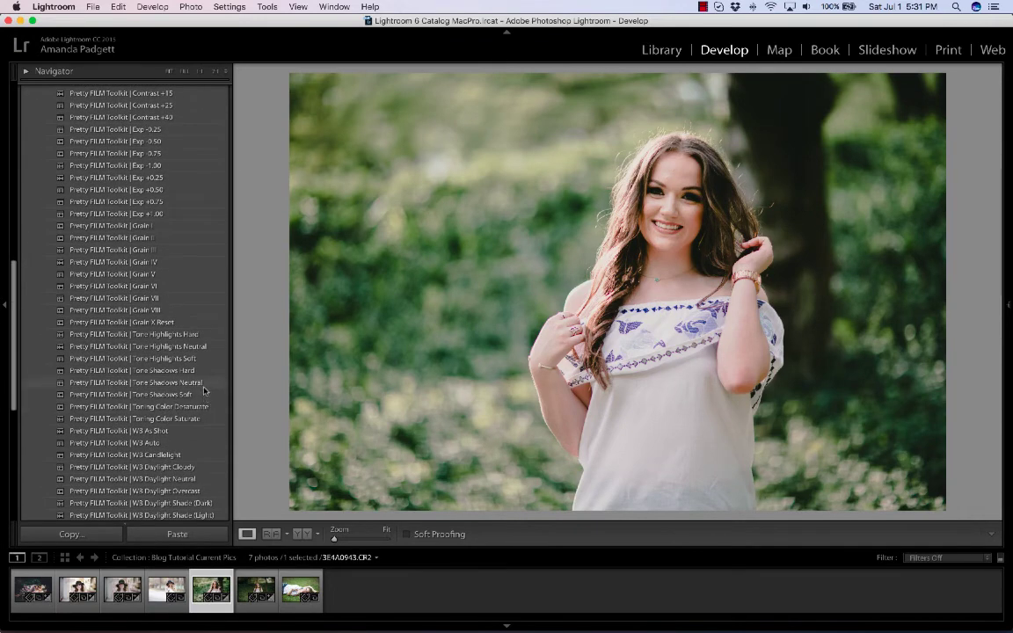
click(203, 384)
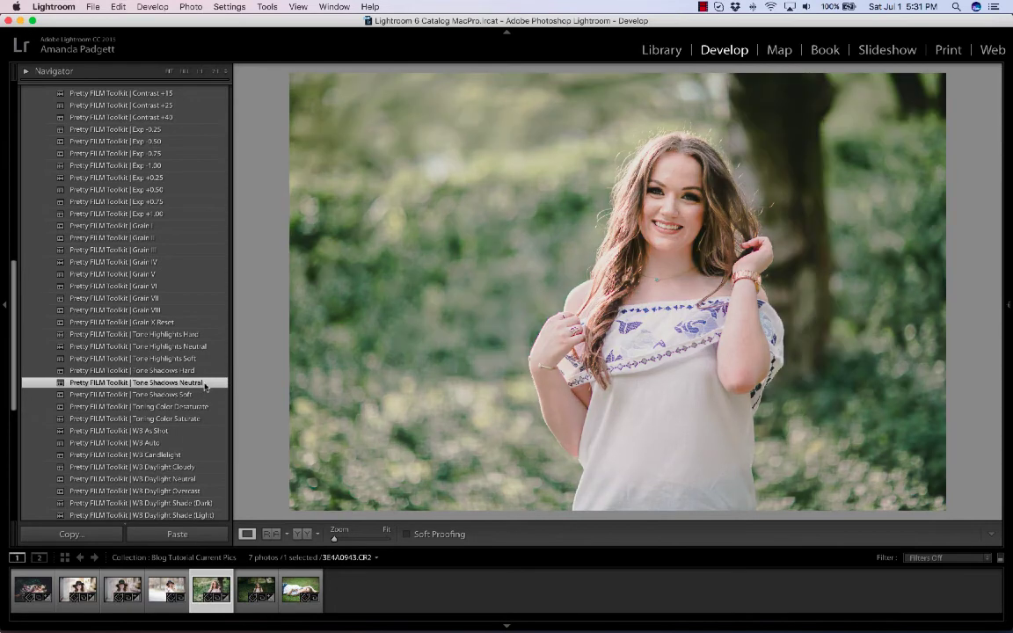
scroll(204, 387, down, 3)
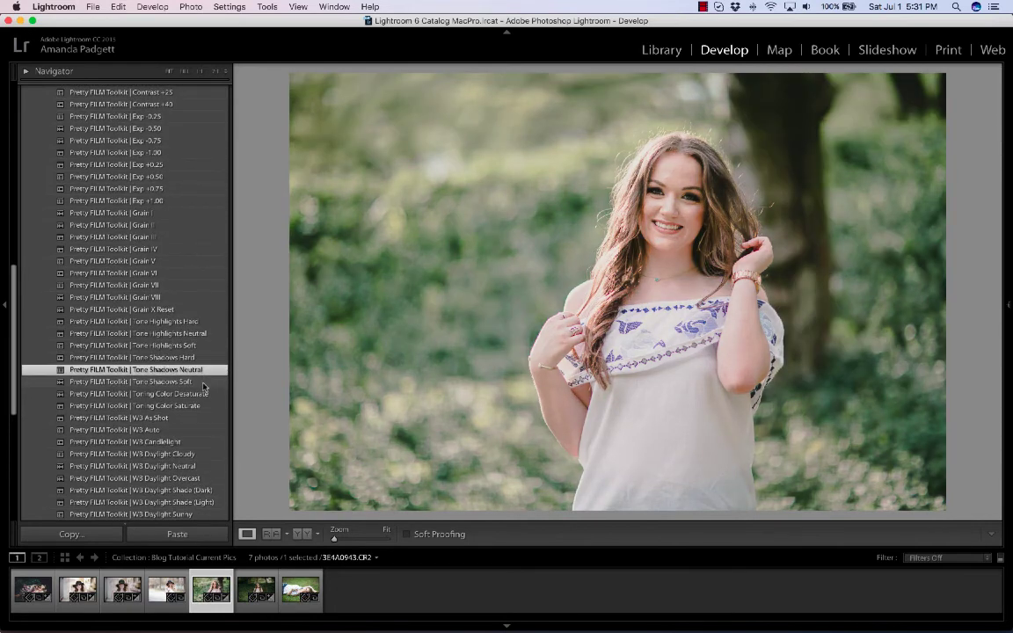